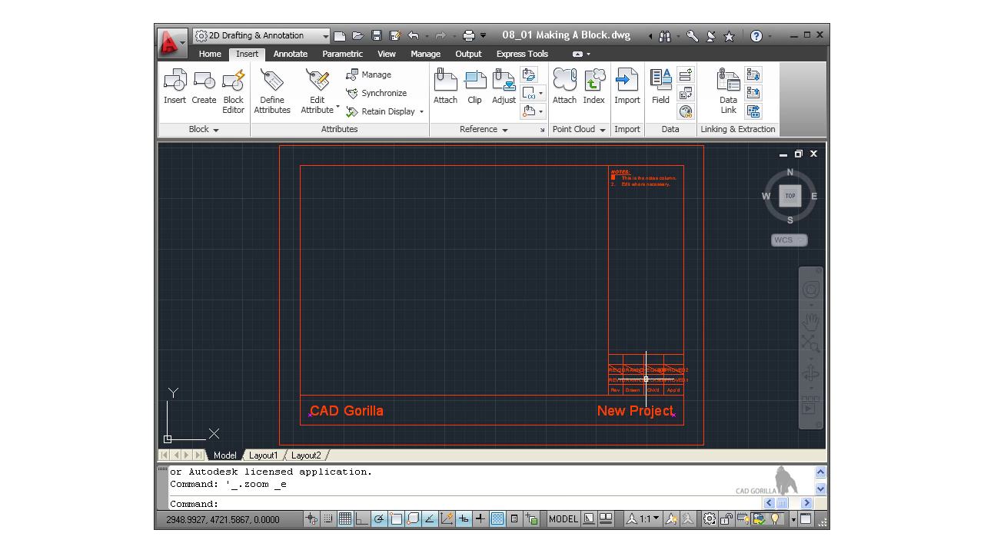
Step: Zoom in until the revision table's REV, DRAWN, CHECKED and APPROVED labels are readable
scroll(646, 379, up, 2)
scroll(646, 379, up, 3)
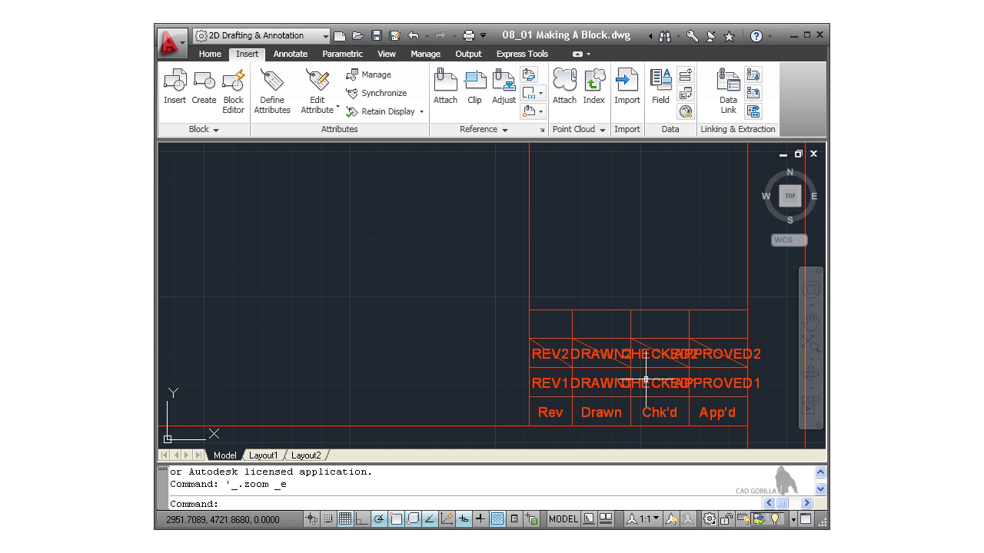
Step: Erase the four diagonal lines in the REV2, DRAWN, CHECKED and APPROVED cells
middle_drag(646, 379, 551, 328)
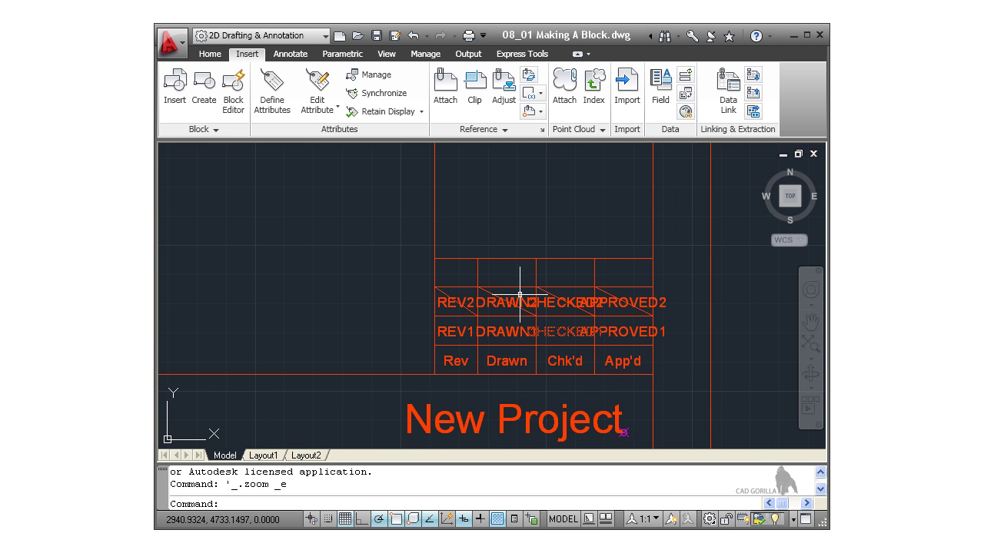
click(442, 292)
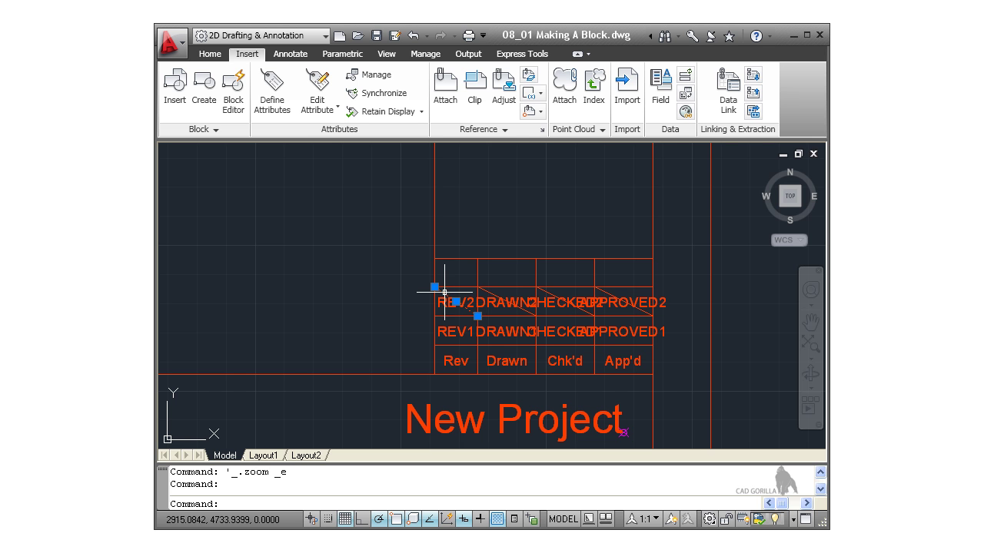
click(485, 292)
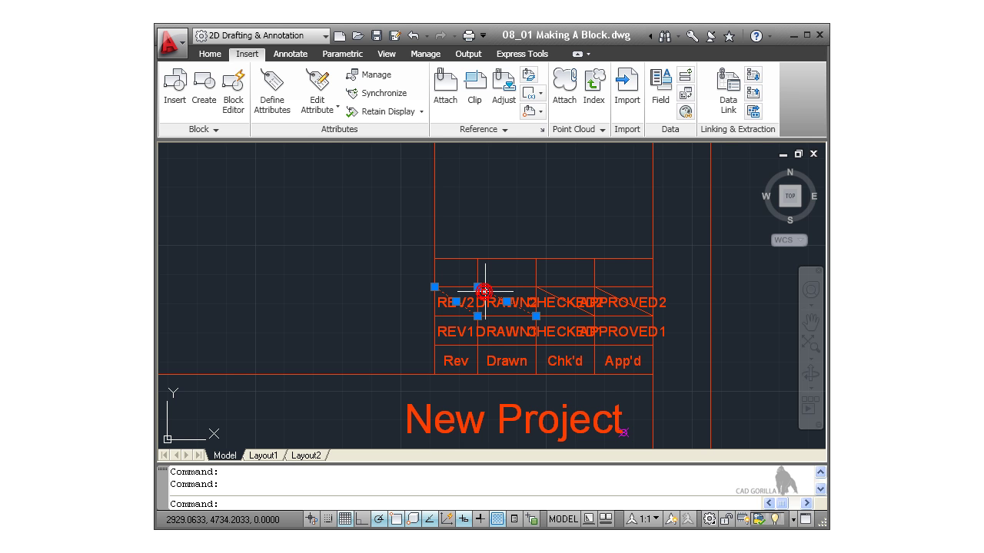
click(545, 290)
click(607, 293)
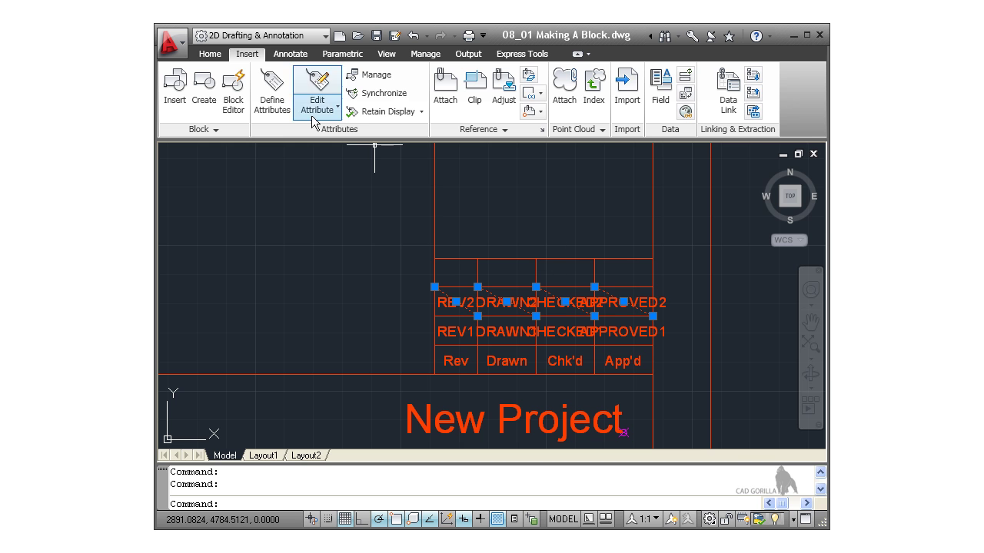
click(215, 56)
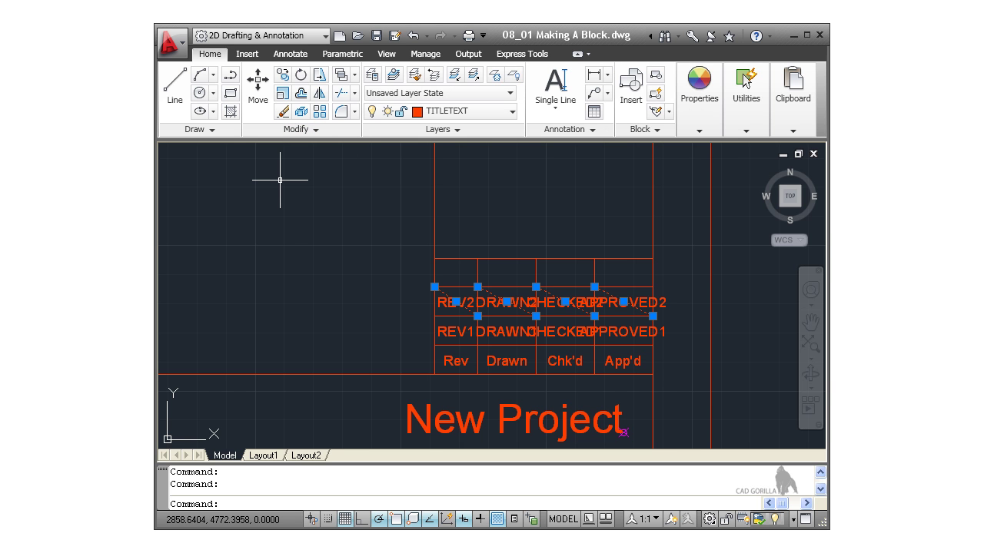
key(Delete)
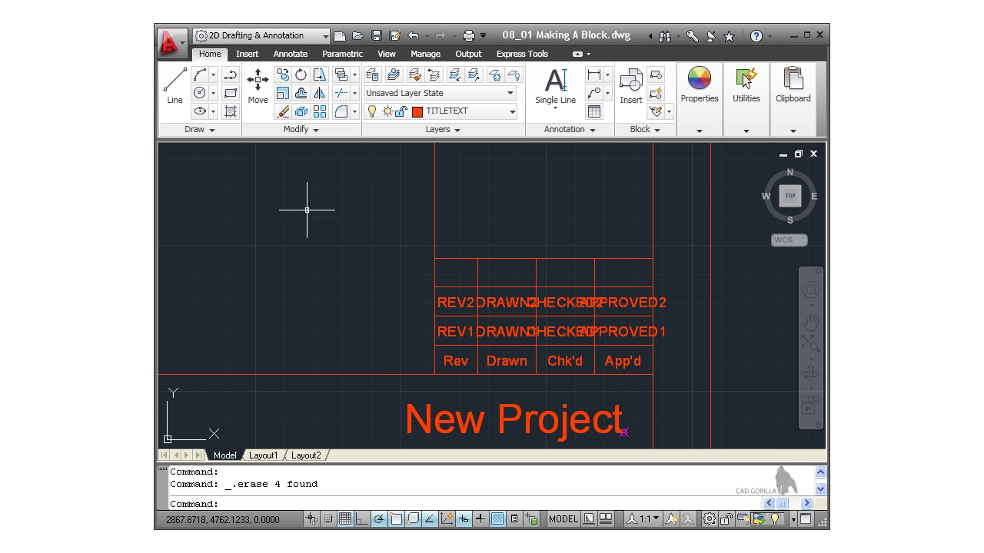
Step: Delete the point markers after 'New Project' and before 'CAD Gorilla', ending with the full sheet visible
middle_drag(516, 299, 479, 204)
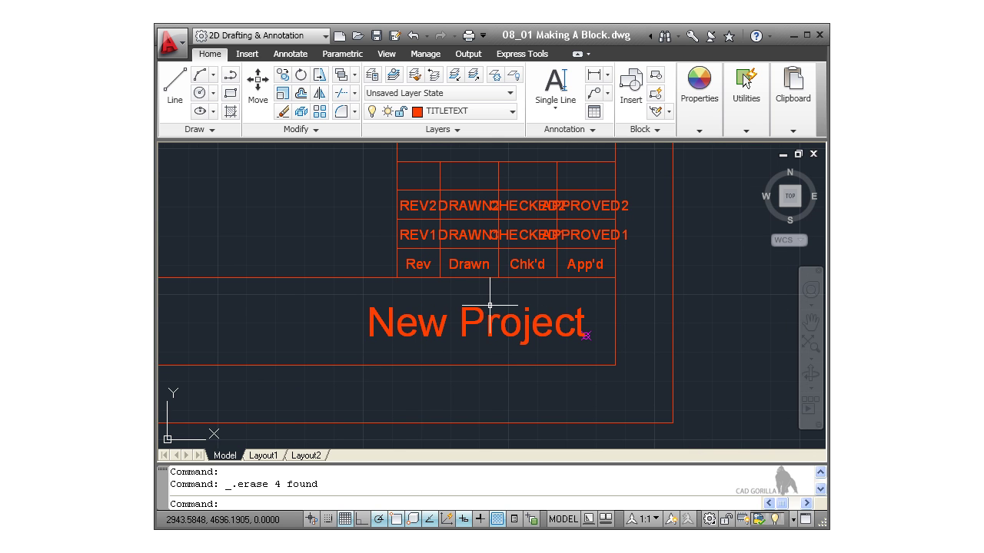
click(589, 338)
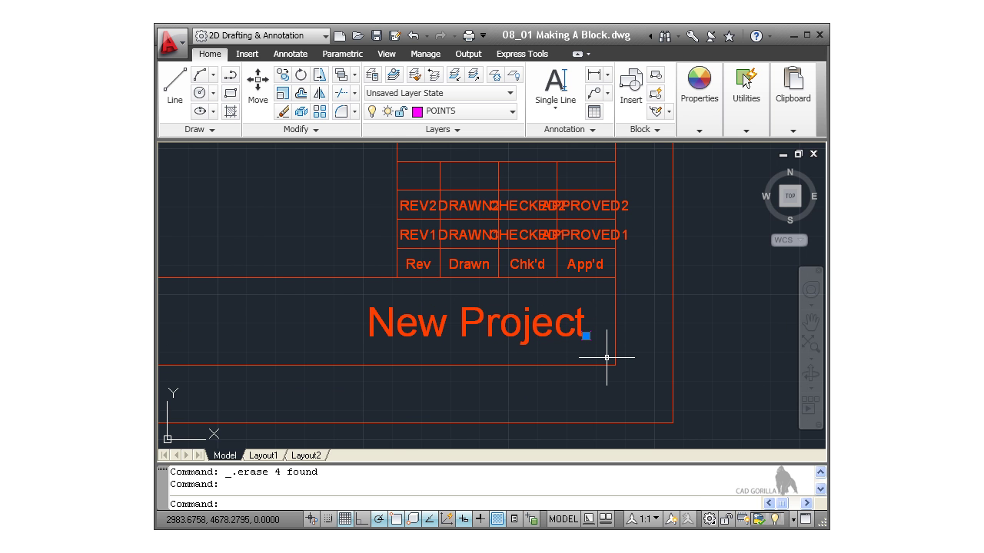
key(Delete)
middle_click(185, 423)
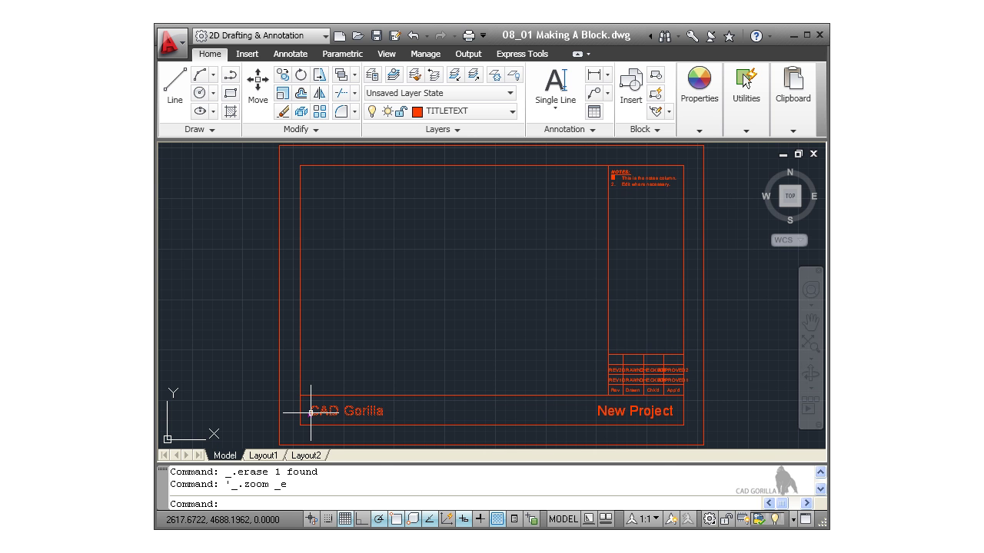
middle_drag(312, 404, 341, 364)
scroll(340, 367, up, 4)
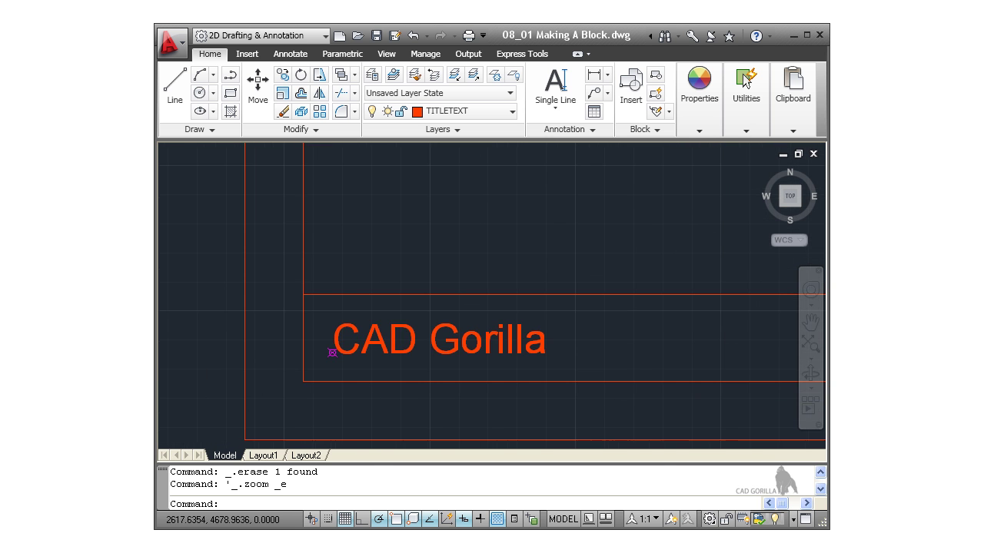
scroll(346, 367, up, 3)
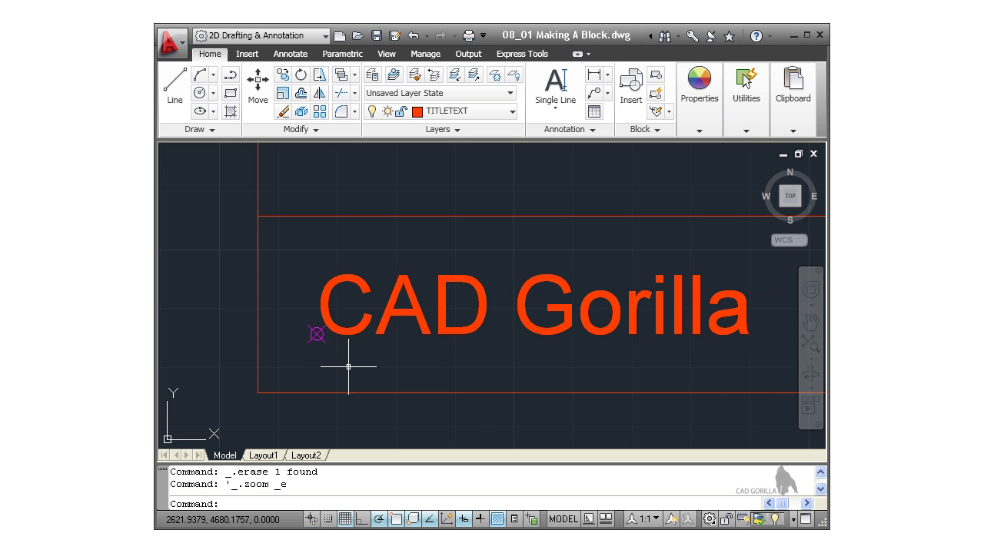
click(313, 335)
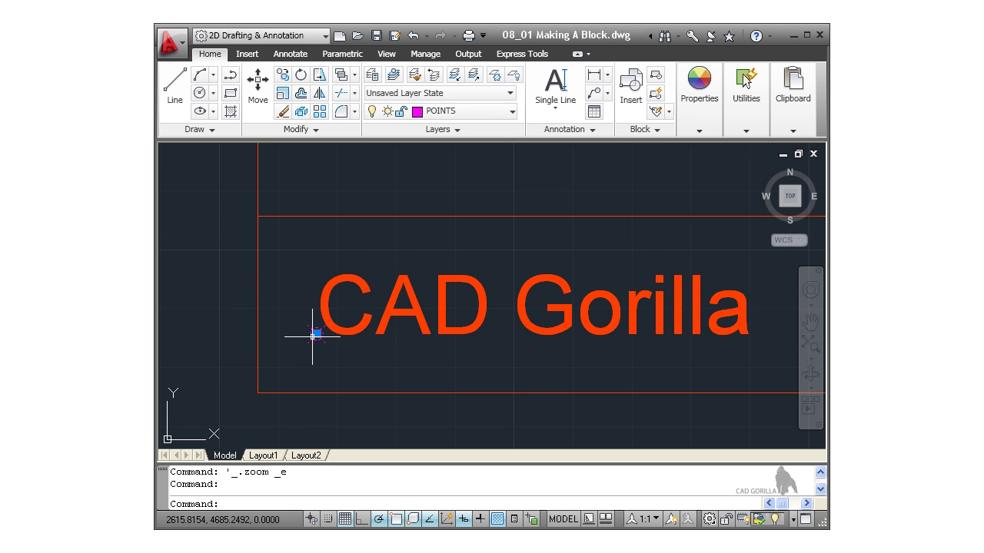
key(Delete)
middle_click(385, 221)
middle_click(385, 221)
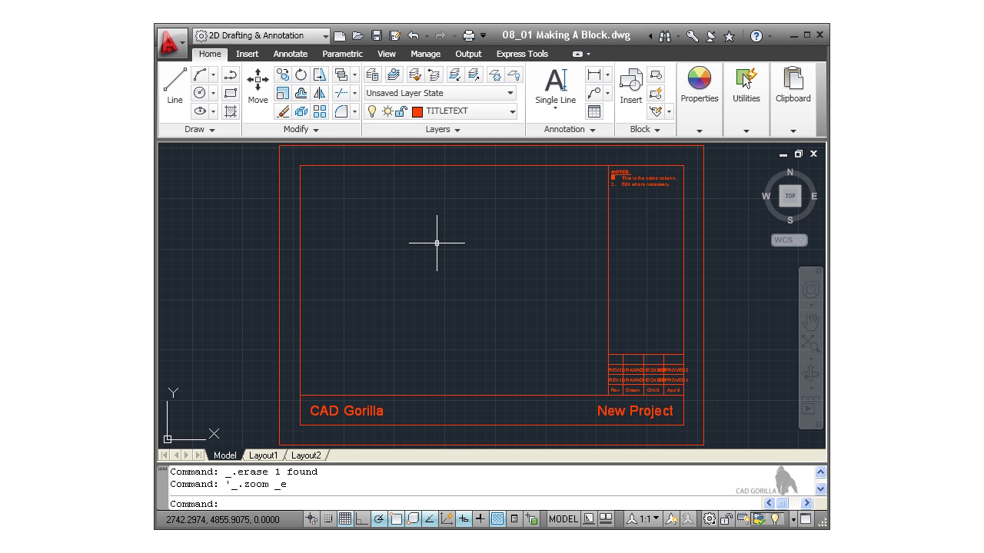
Step: Window-select the whole title block: border, text, notes and revision table
scroll(436, 243, down, 2)
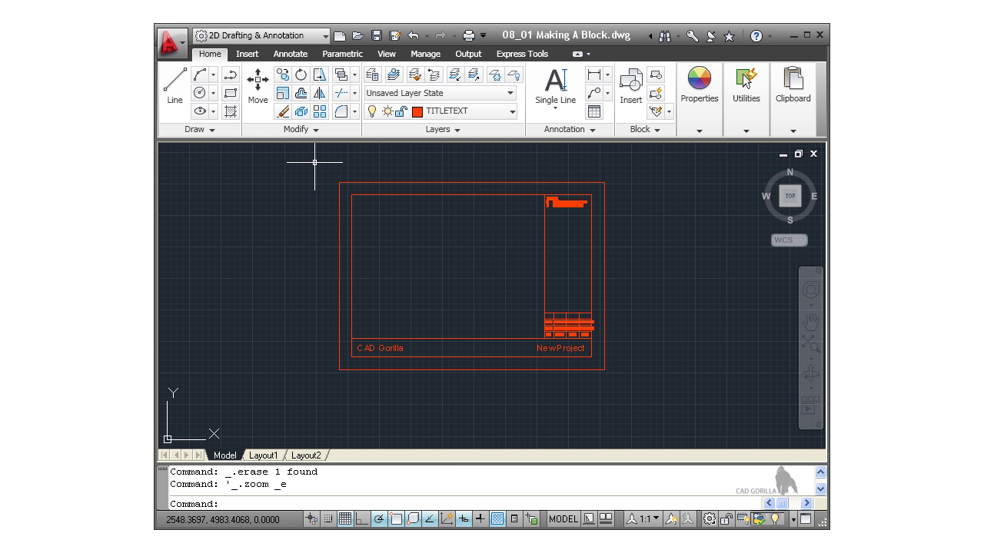
click(314, 162)
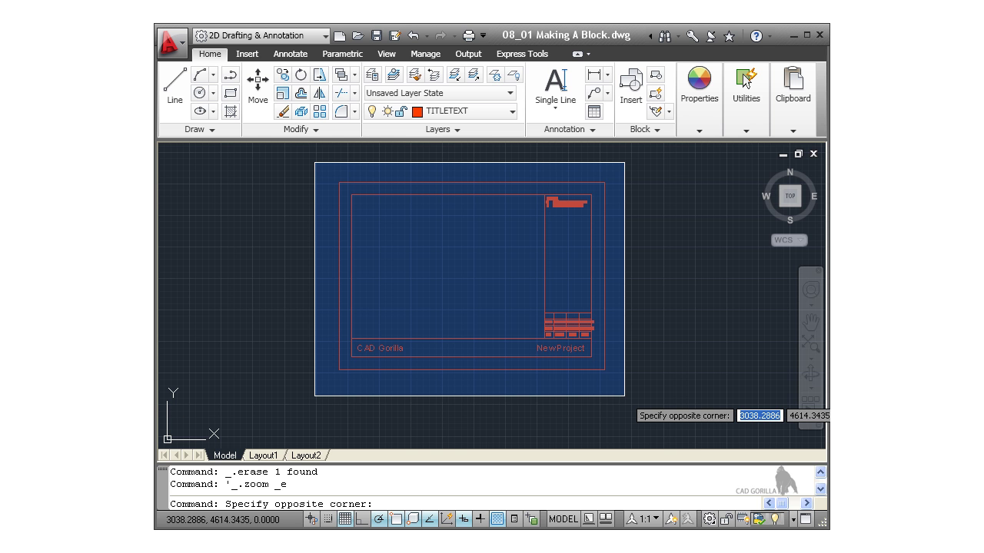
click(624, 396)
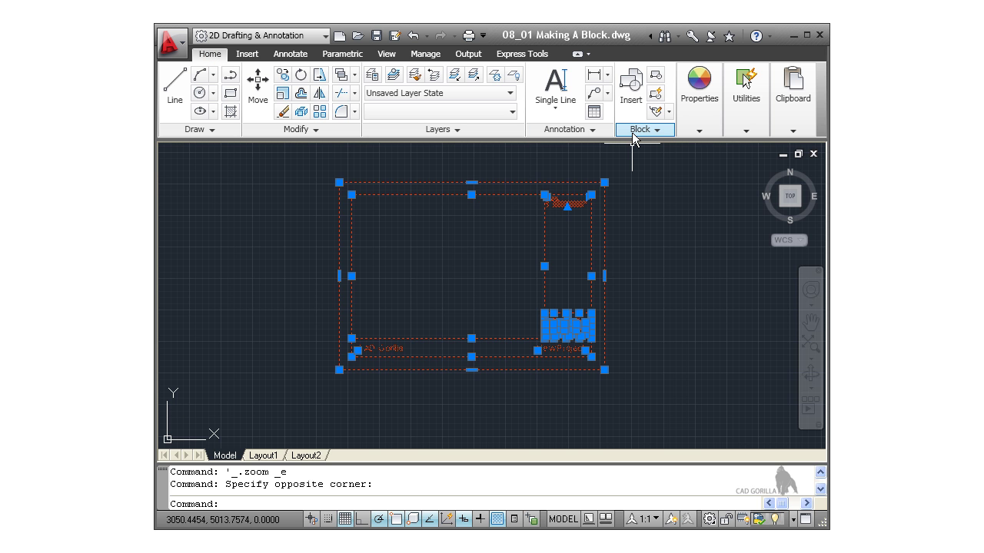
click(248, 56)
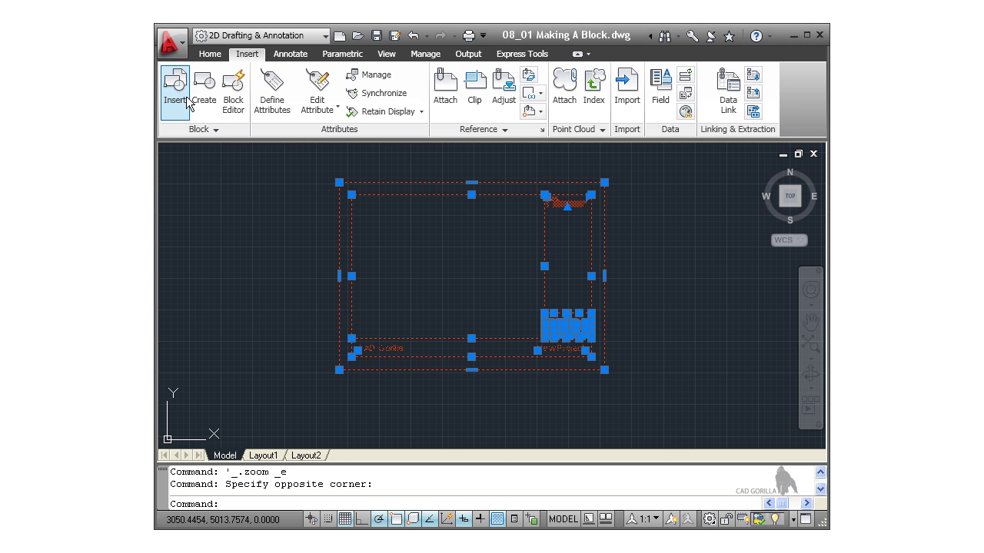
click(210, 54)
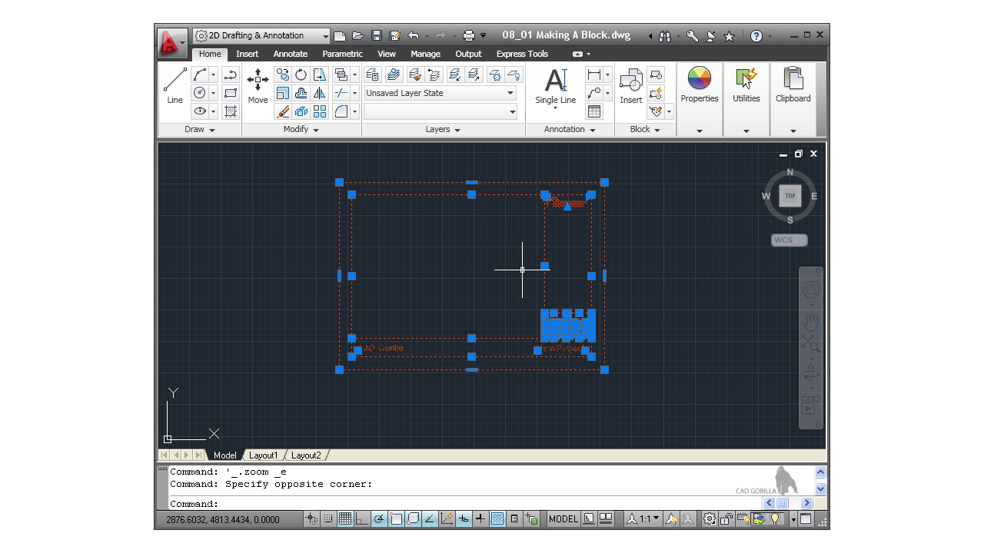
Step: Put the 29 selected title block objects on layer 0 and begin a block from them
click(511, 109)
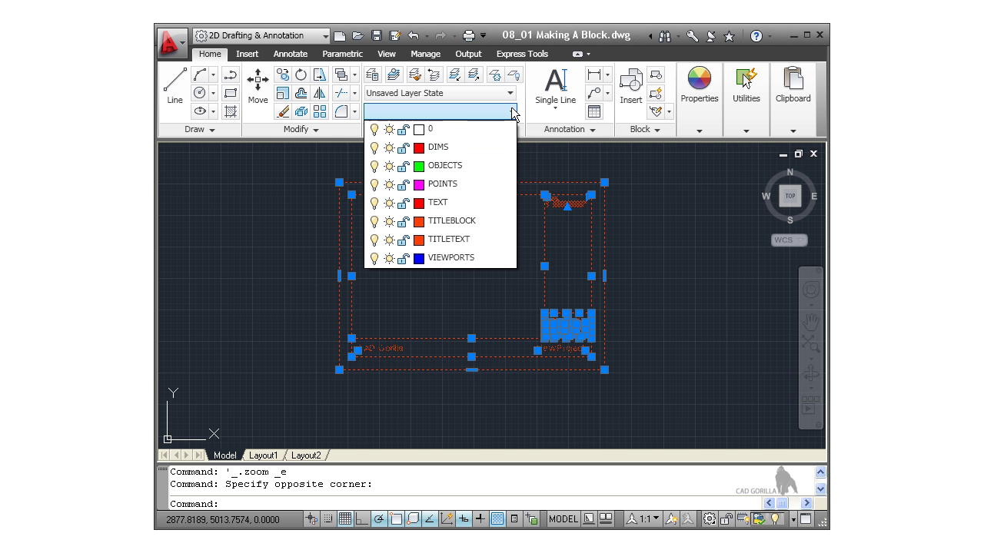
click(444, 128)
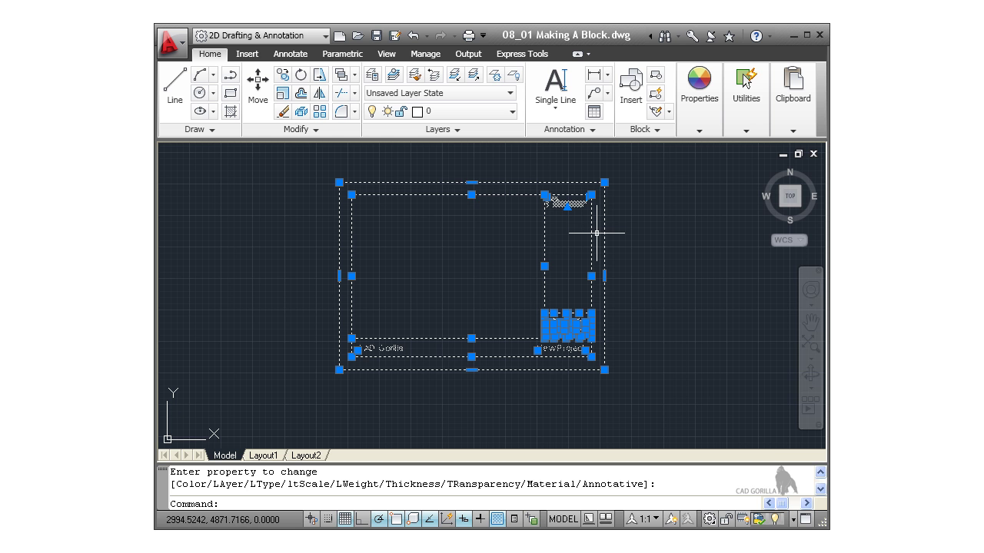
click(655, 78)
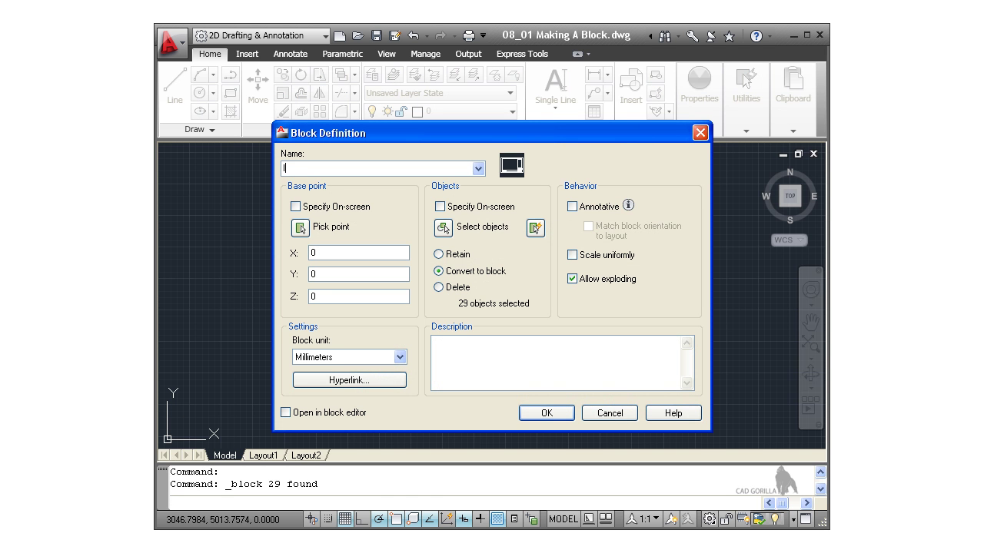
Step: Name the block 'ISO A3 Metric Titleblock'
text(ISO A3)
text( Met)
text(ric )
text(Title)
text(block)
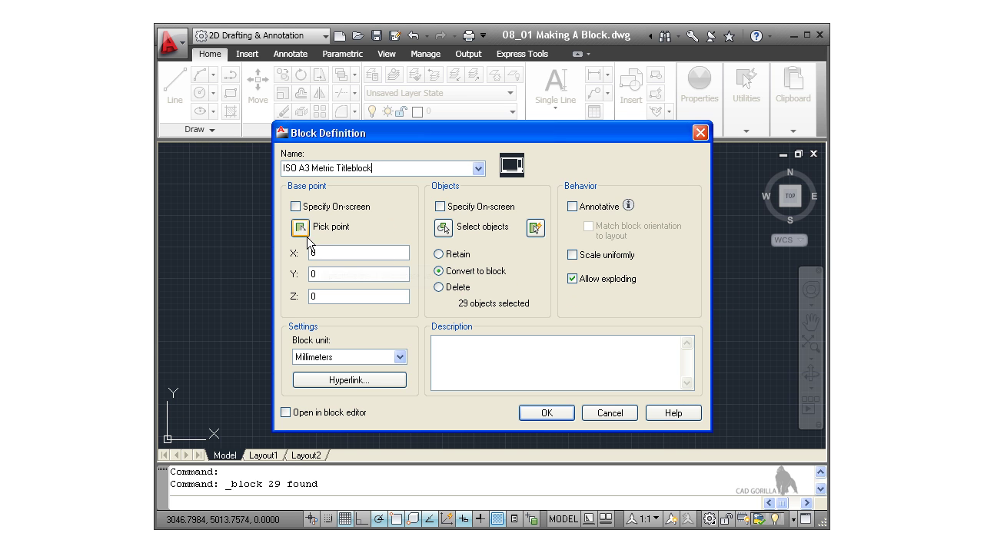
Step: Pick the outer border's lower-left corner (X 2586.55, Y 4655.69) as the base point
click(300, 229)
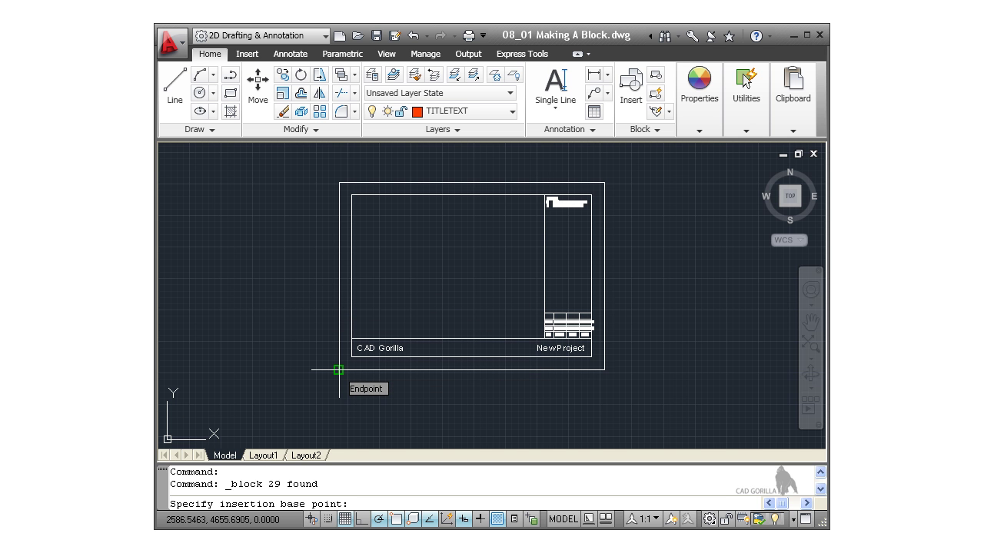
click(338, 369)
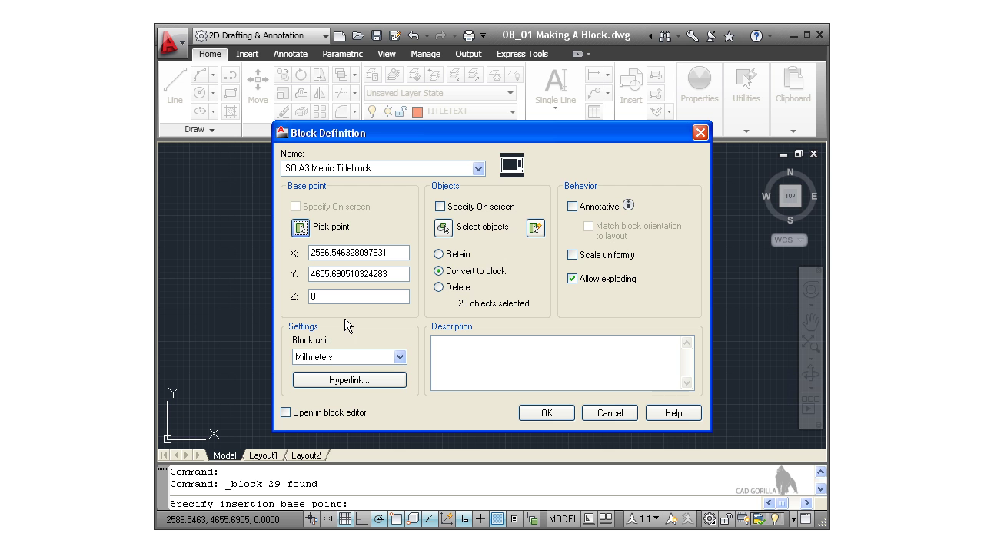
Step: Window-select all 29 title block objects as the block's contents
click(444, 228)
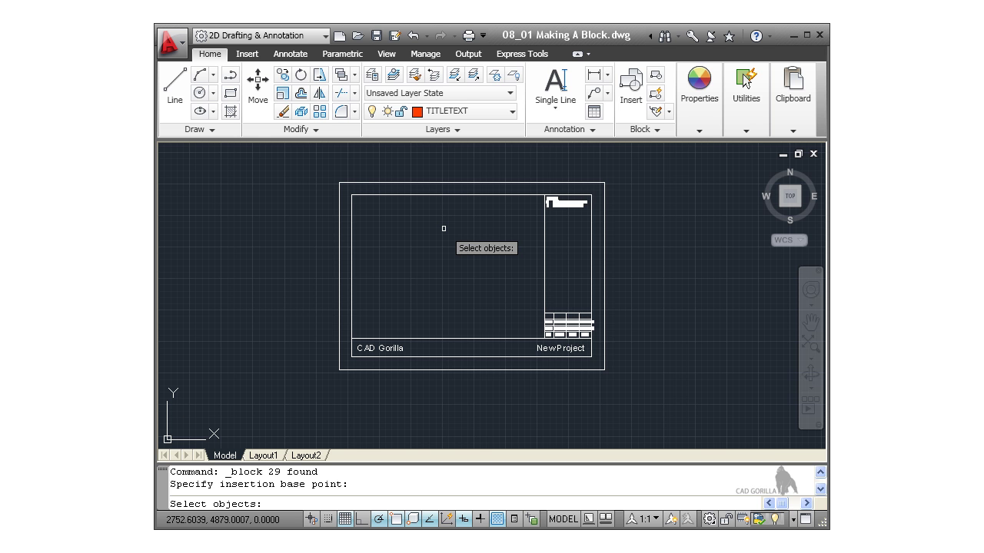
key(Escape)
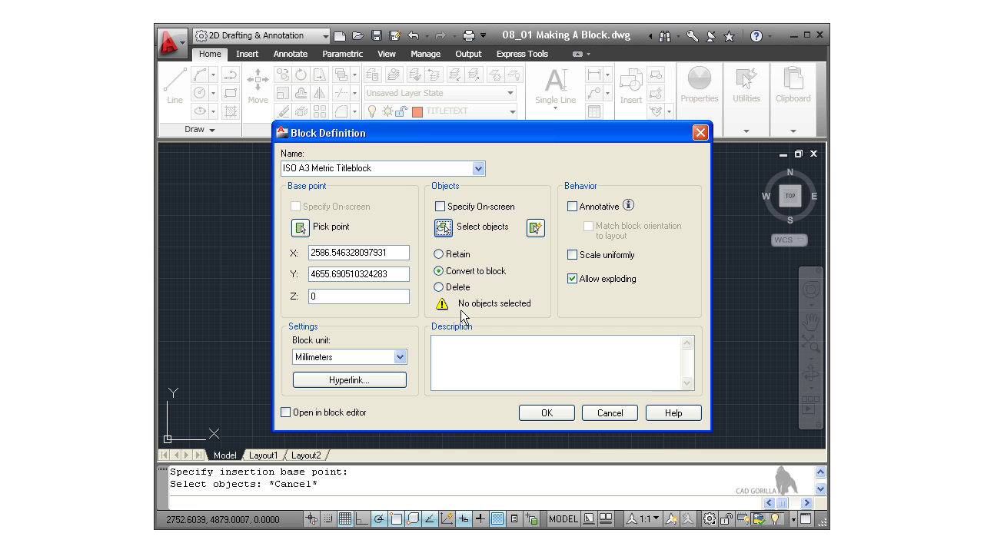
click(443, 227)
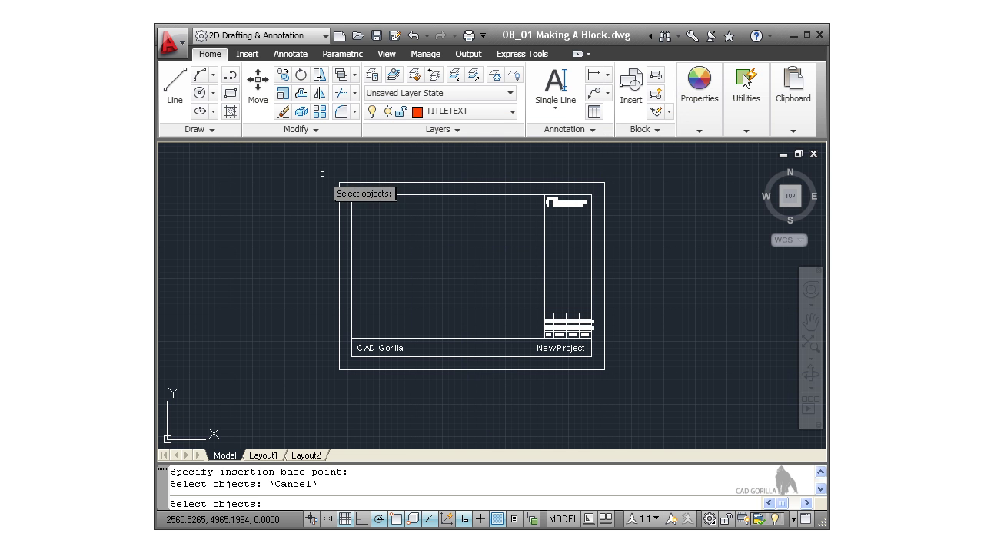
click(312, 160)
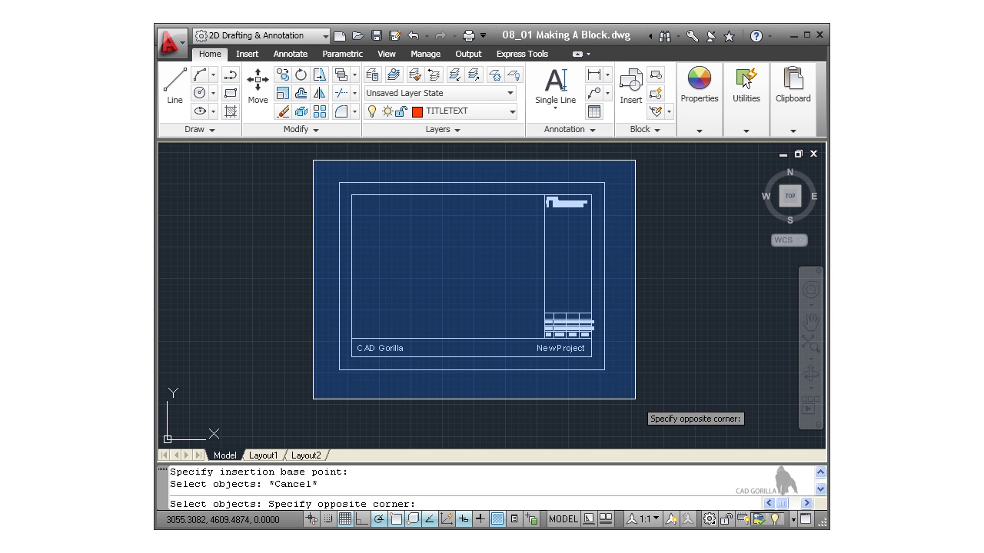
click(635, 399)
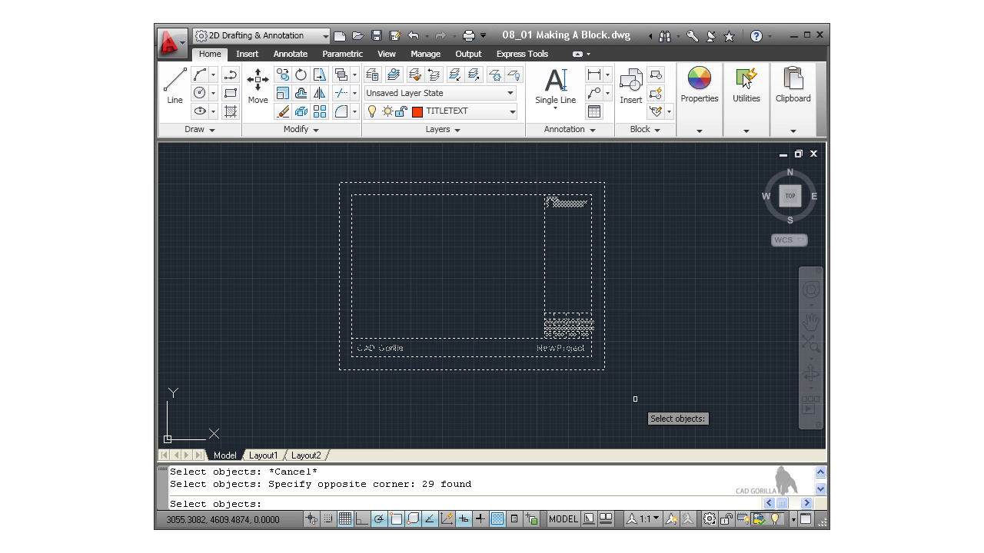
key(Return)
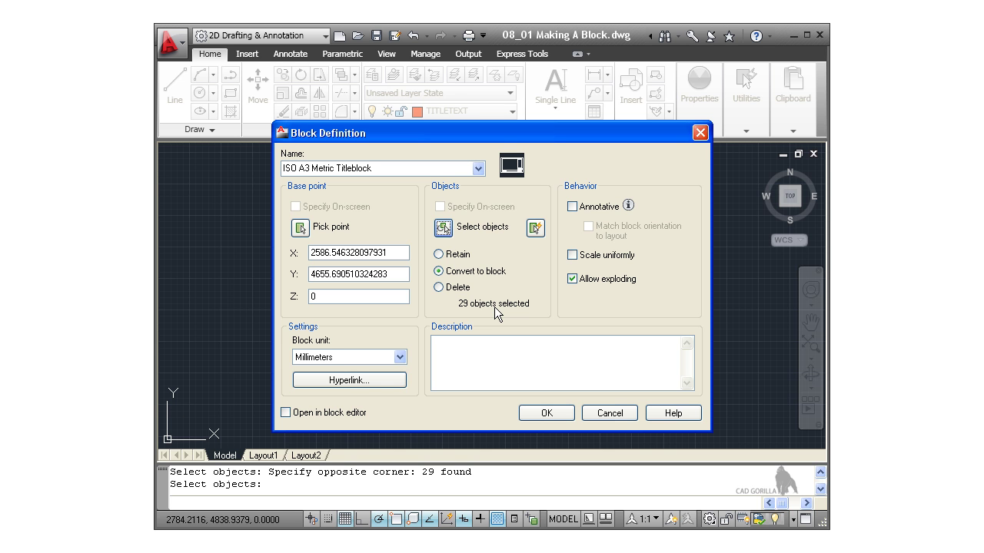
Step: Turn on Scale uniformly with Convert to block and Allow exploding on, and Open in block editor off
click(439, 272)
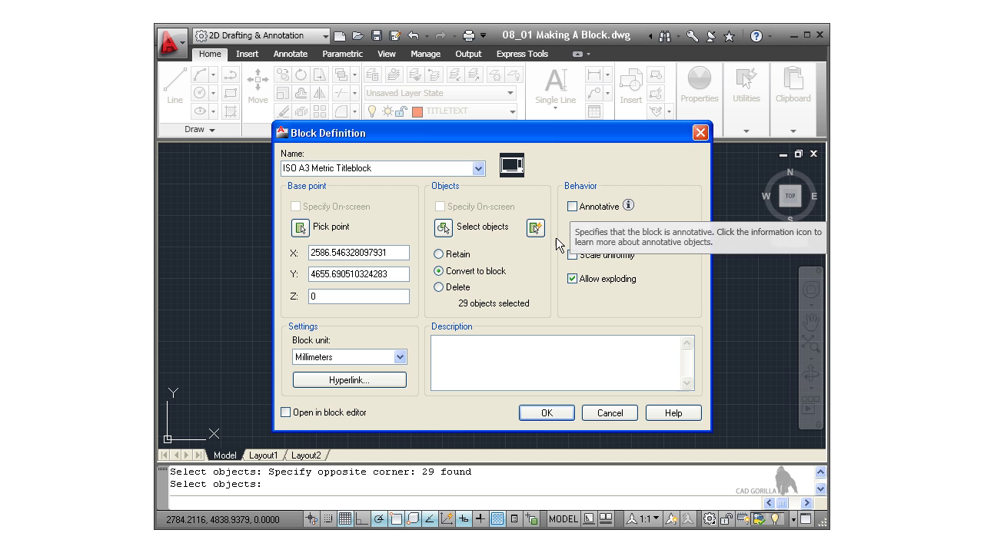
click(571, 255)
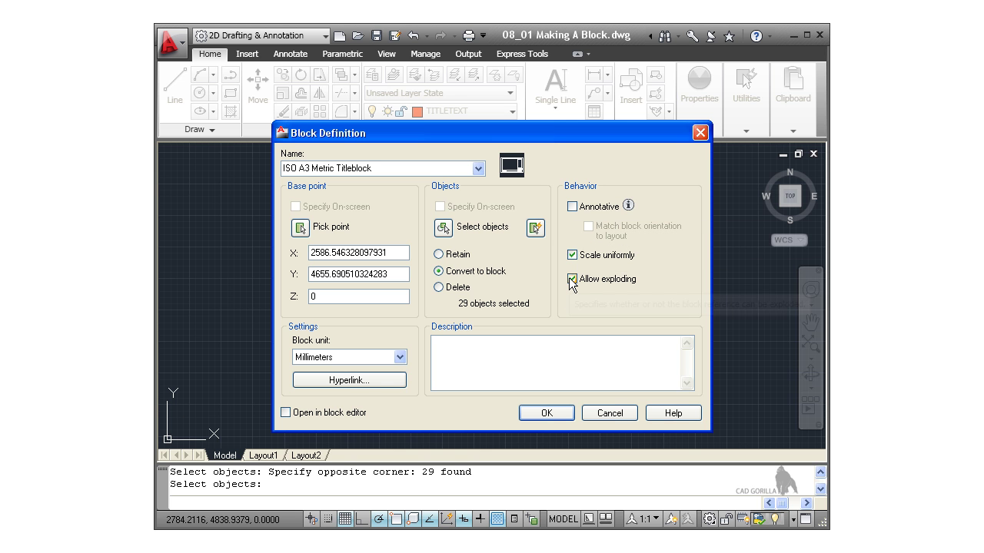
click(572, 279)
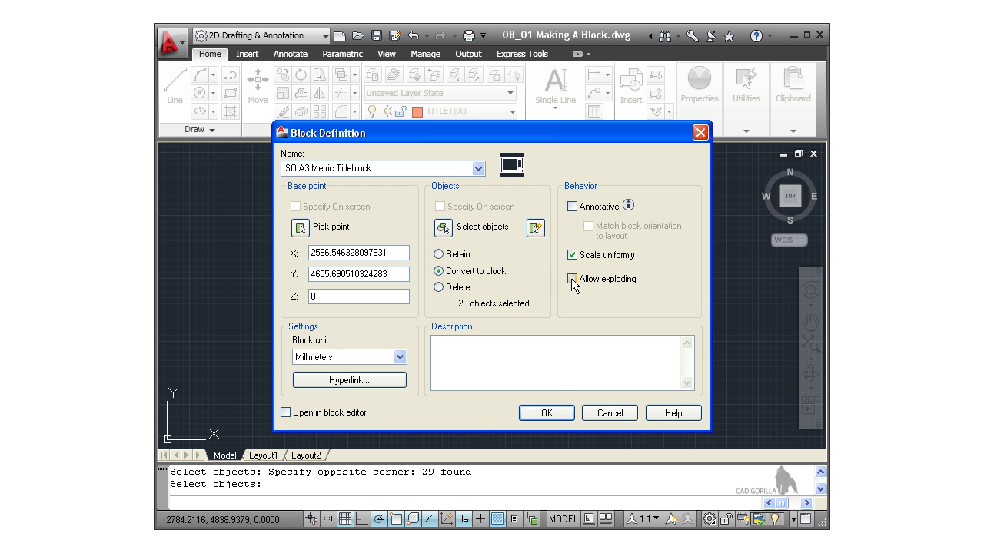
click(572, 280)
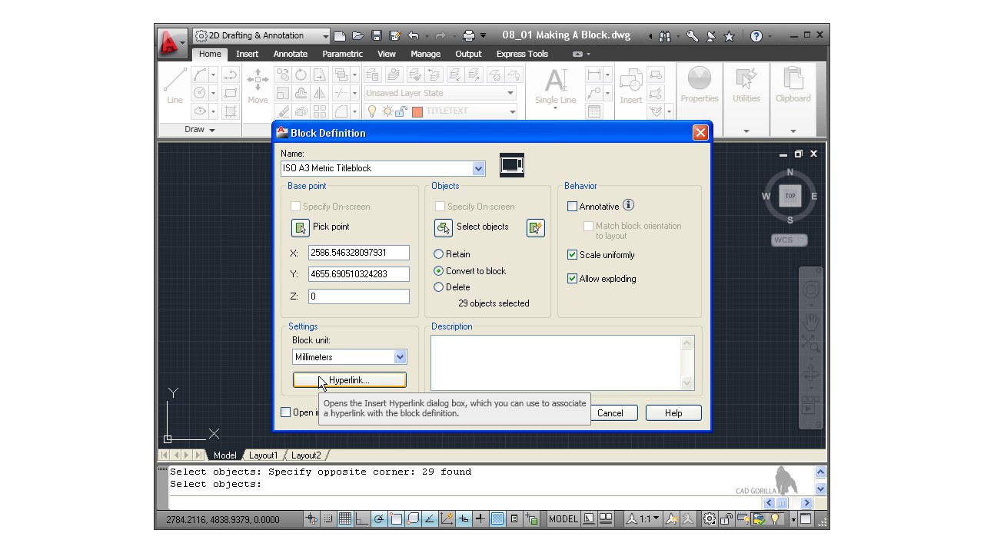
click(285, 415)
click(291, 413)
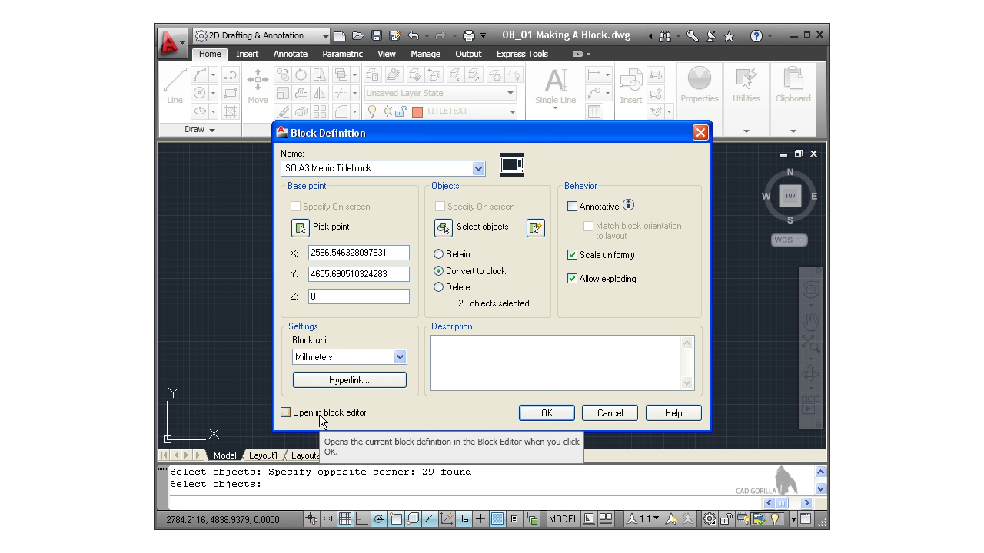
Step: Confirm the block definition and accept the default XXX and 000 attribute values
click(534, 408)
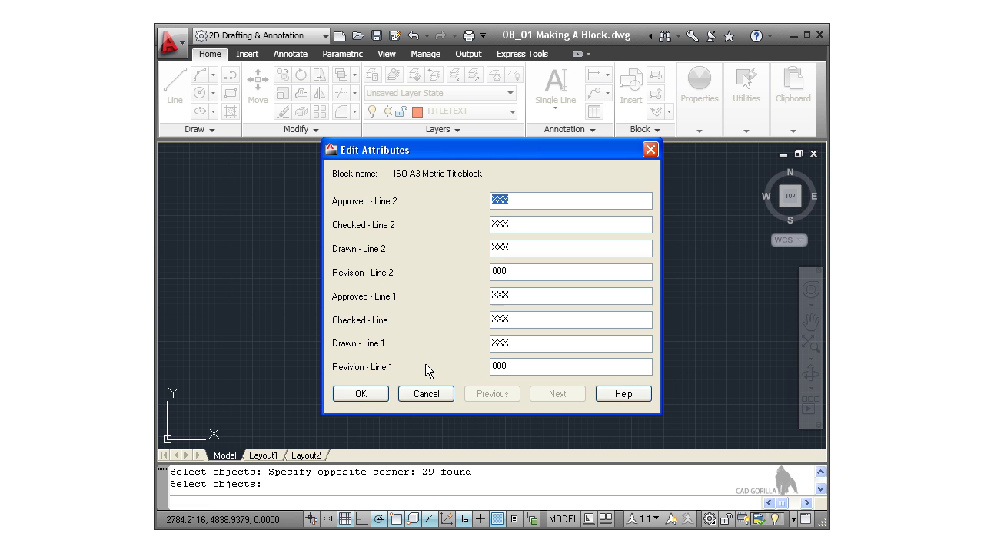
click(377, 392)
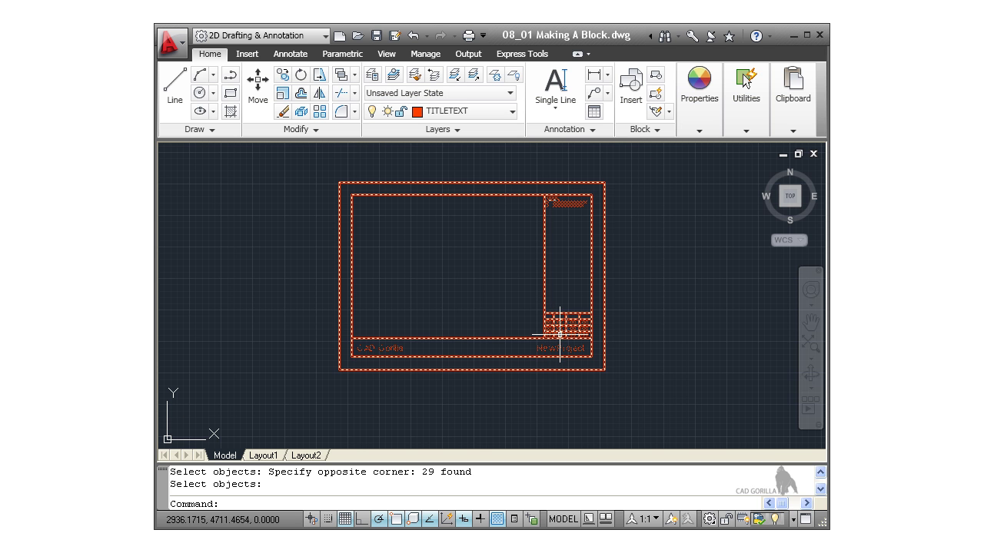
scroll(547, 330, up, 3)
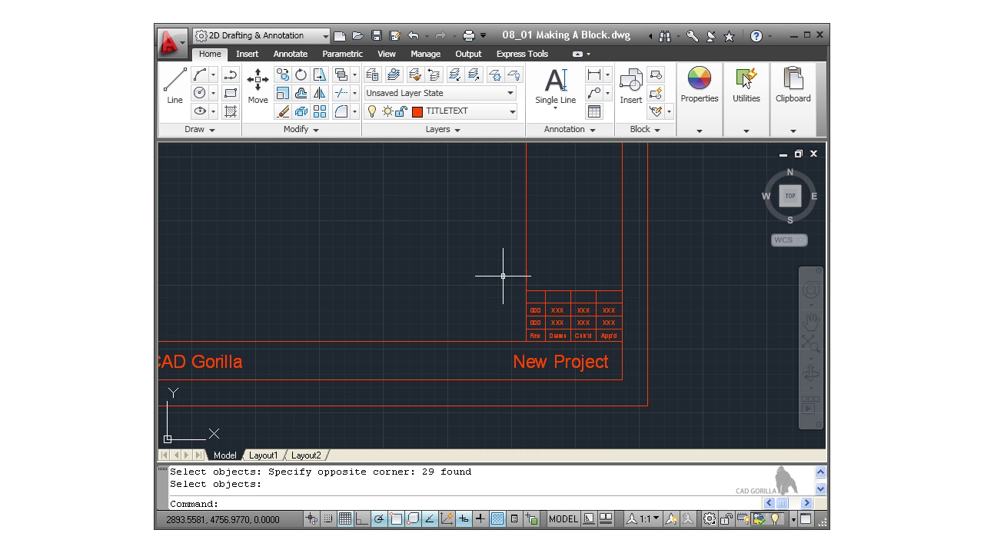
scroll(381, 249, down, 2)
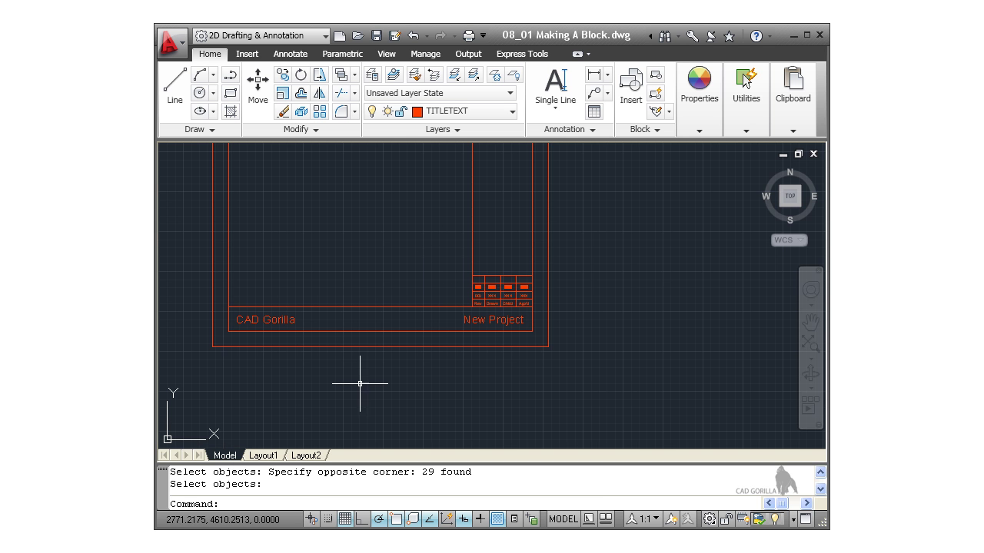
middle_drag(343, 259, 434, 313)
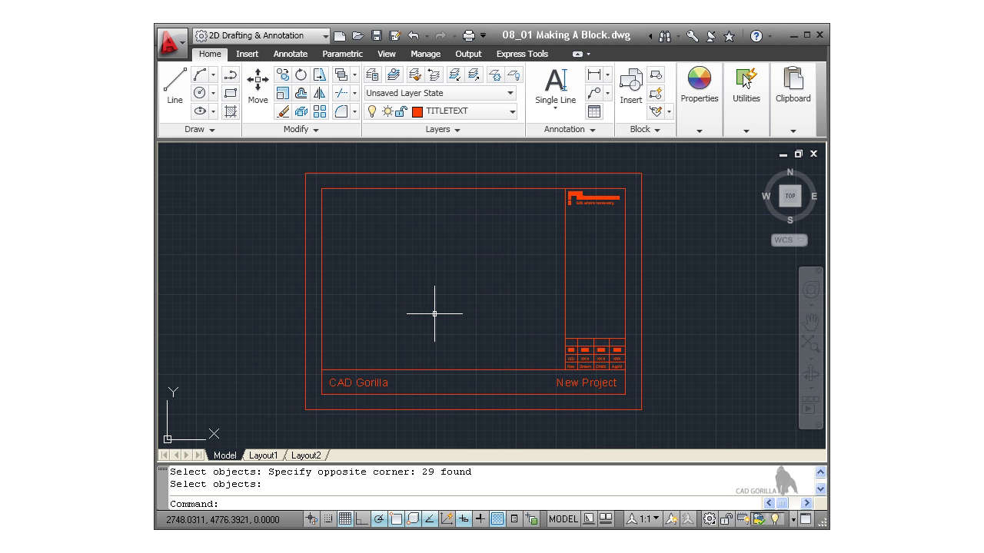